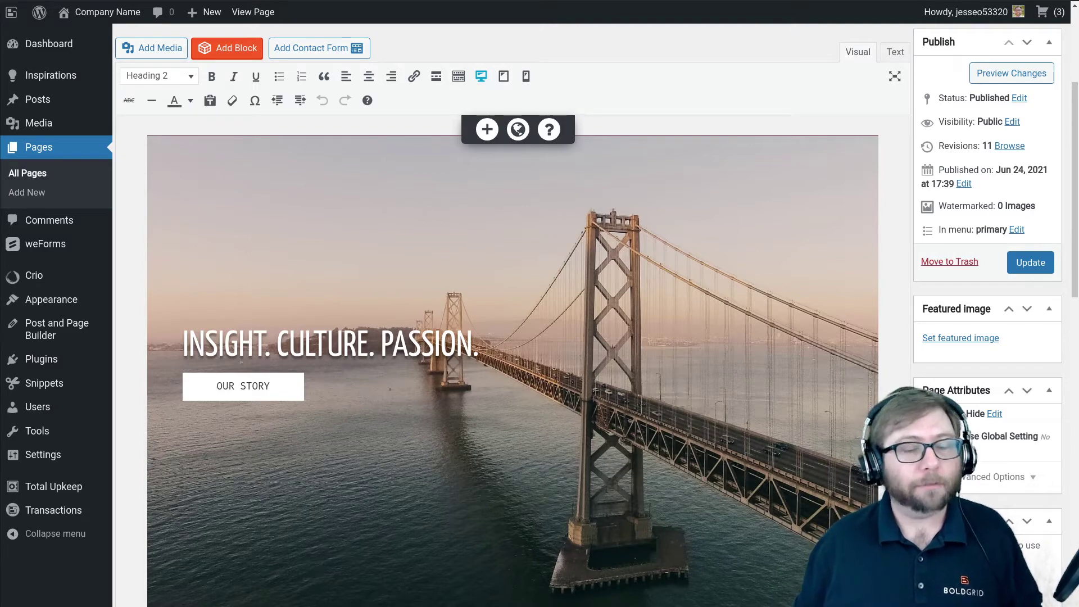
- Scroll the page editor down to the maroon About Us section below the bridge banner
scroll(742, 402, "down", 8)
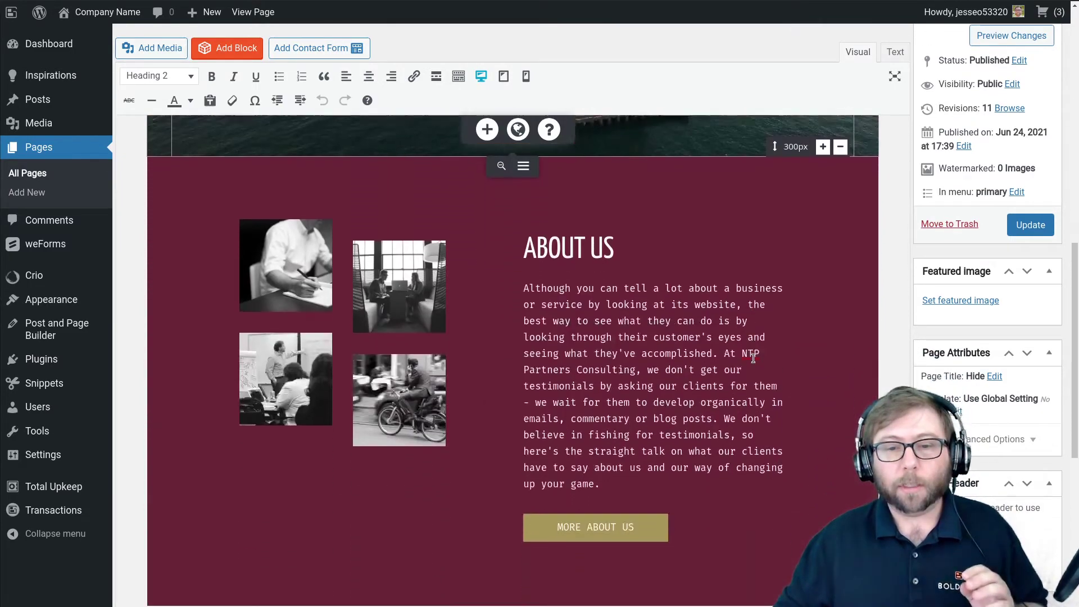
scroll(754, 358, "down", 1)
- In the Text view, add 'Another Paragraph here' on a new line after the About Us paragraph
left_click(623, 416)
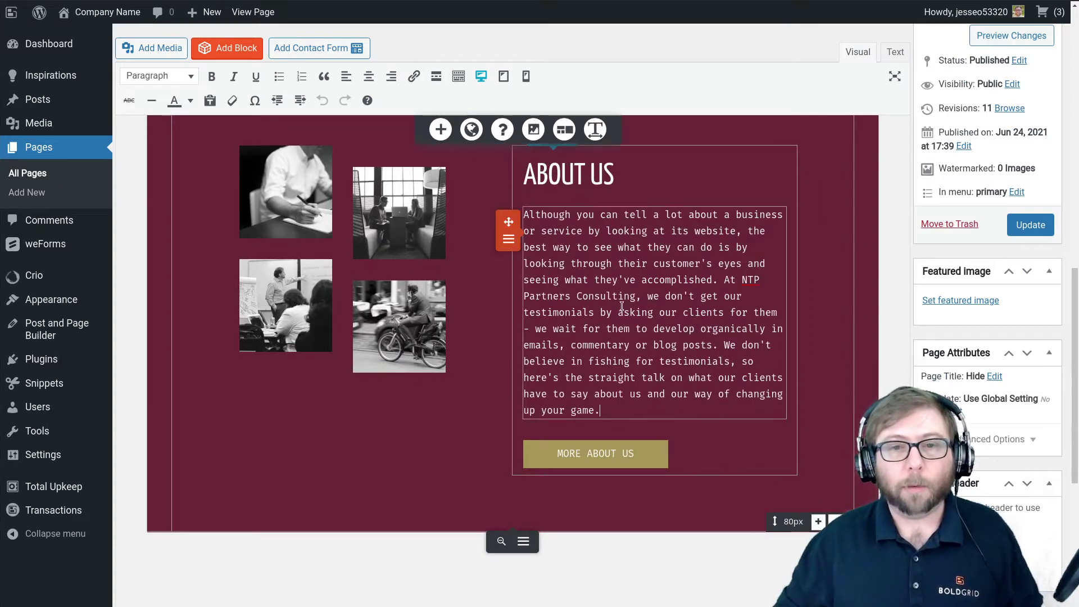
triple_click(618, 412)
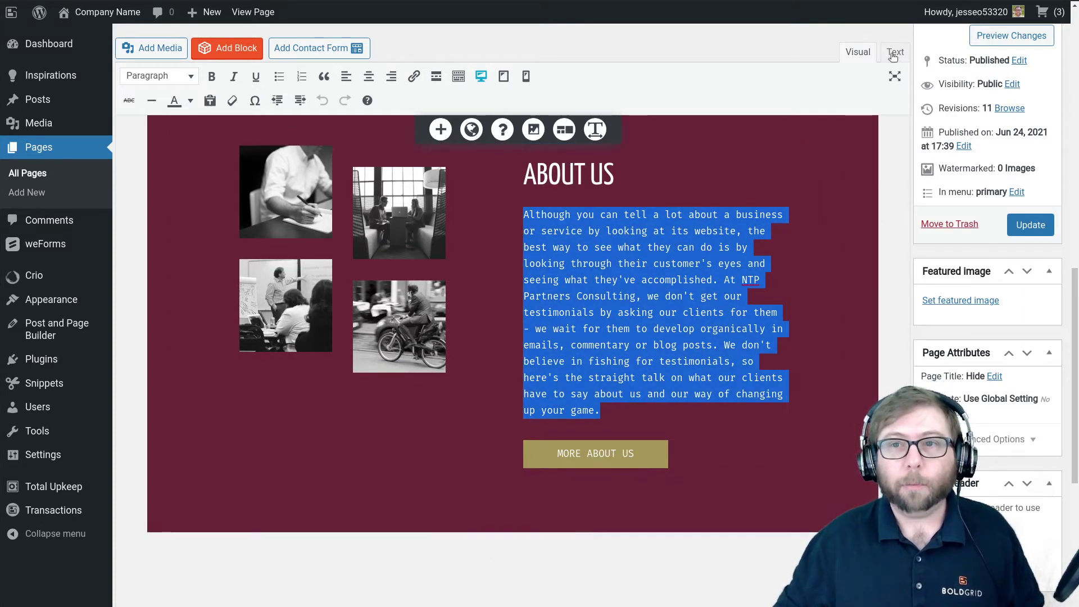
left_click(896, 52)
scroll(269, 256, "down", 6)
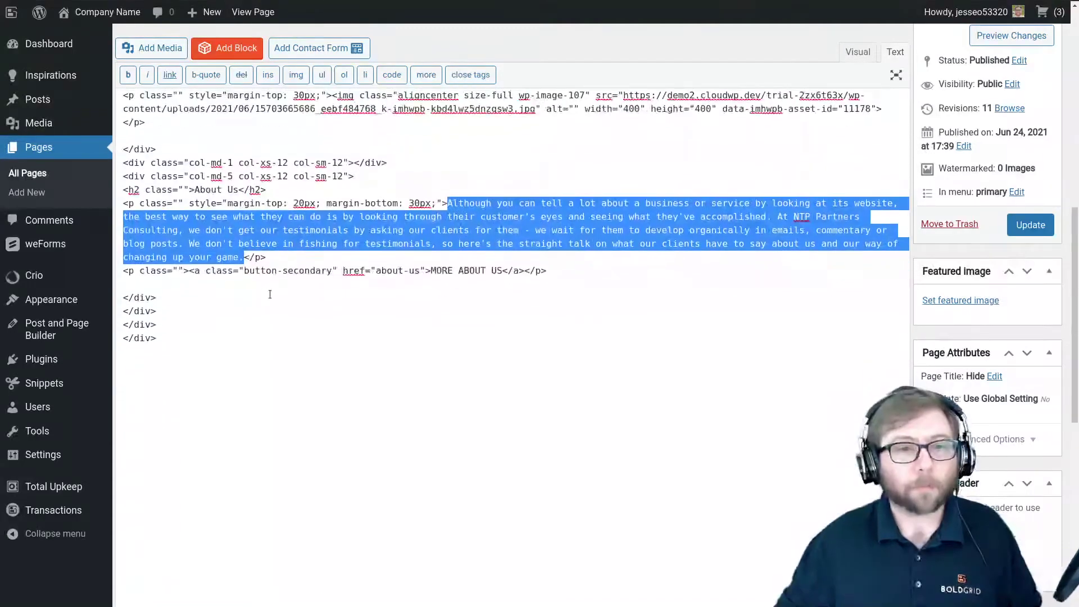
left_click(268, 256)
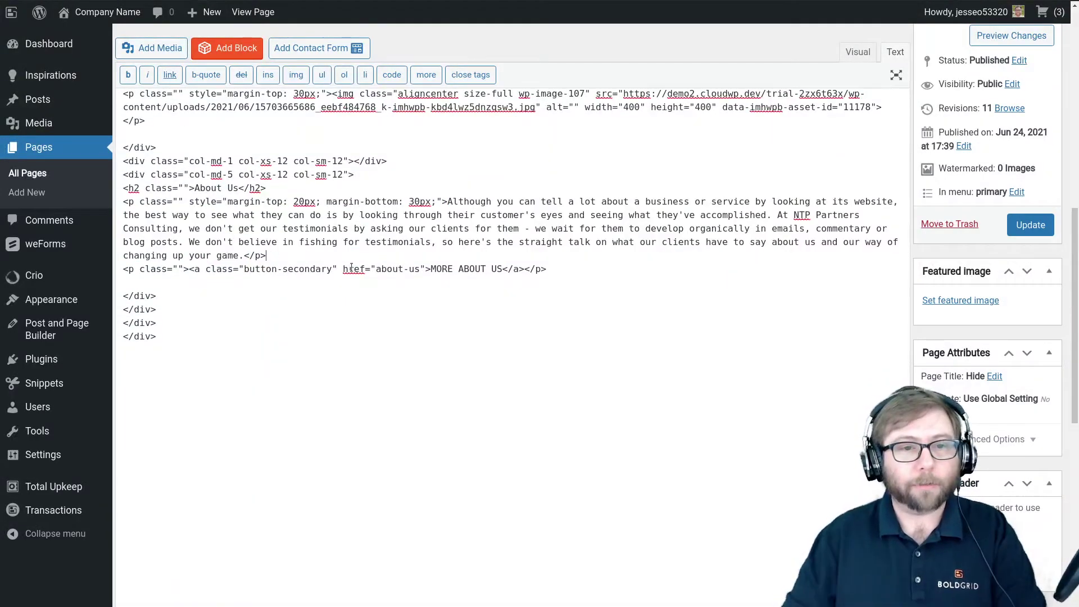
scroll(351, 267, "down", 5)
scroll(351, 267, "up", 5)
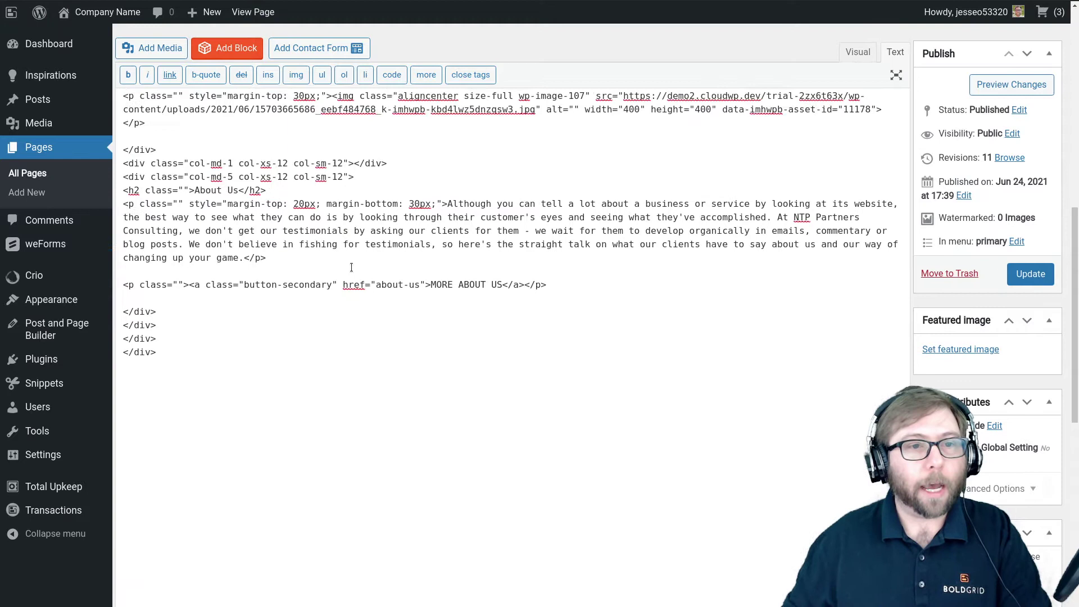
type("Another Para")
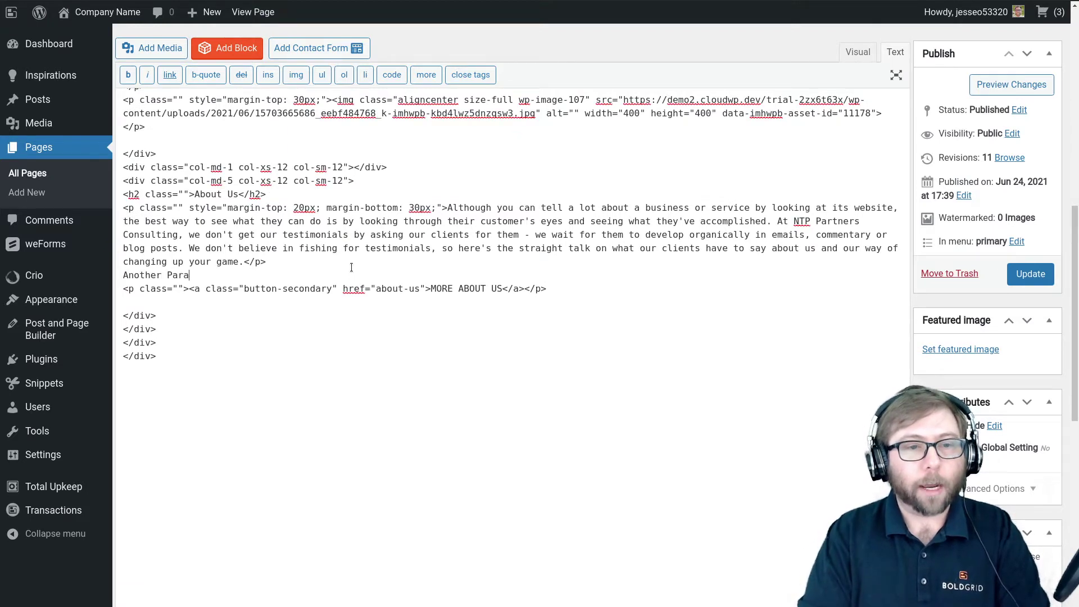
type("graph here.")
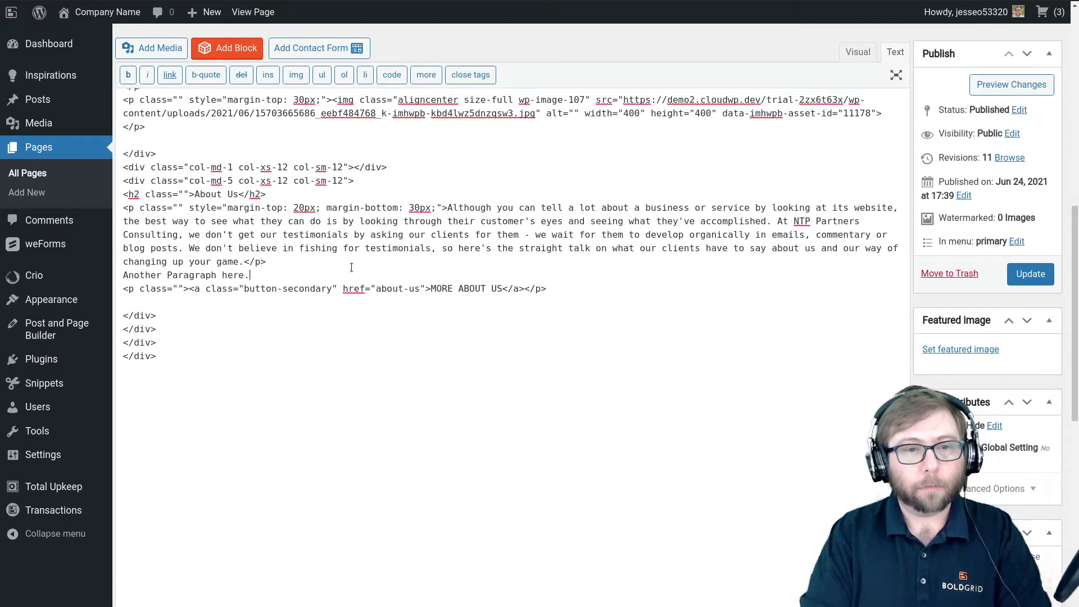
- Round-trip through the Visual view, then mark the <p class=""> tag WordPress wrapped around the new line
left_click(860, 52)
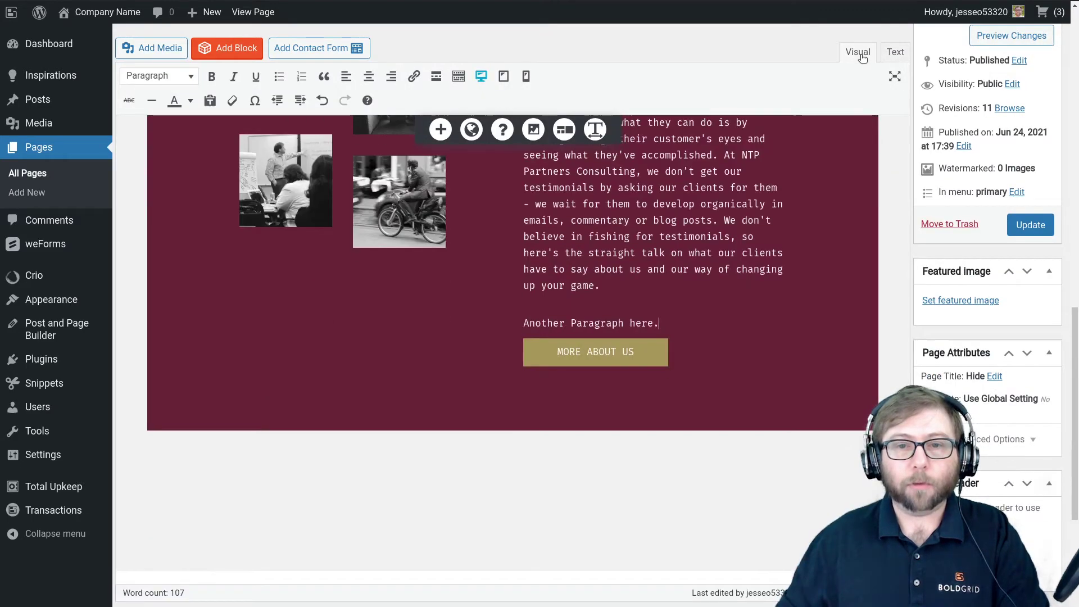
double_click(611, 324)
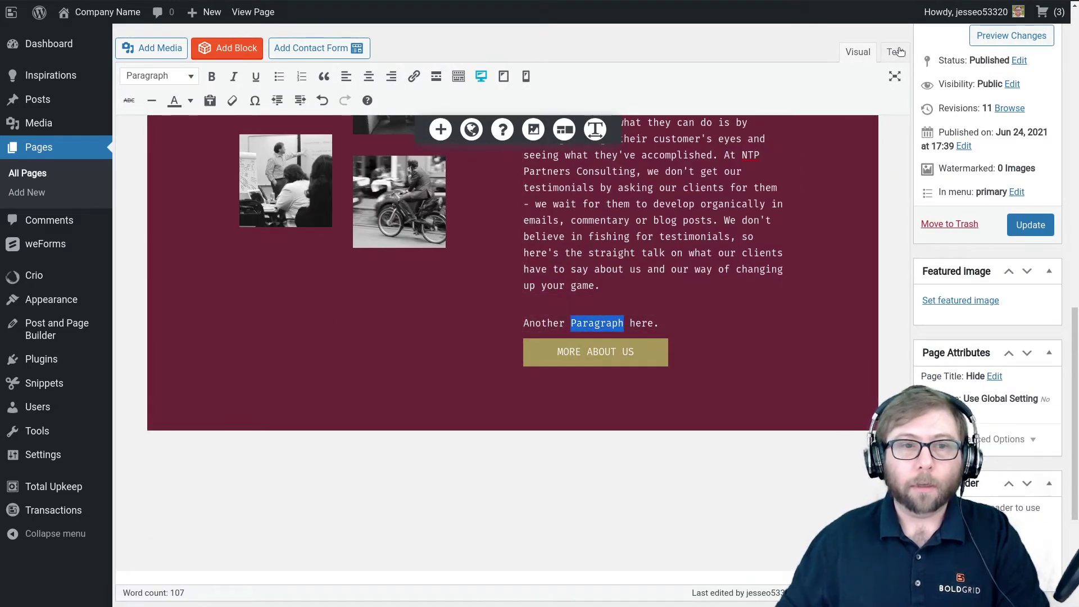
left_click(898, 52)
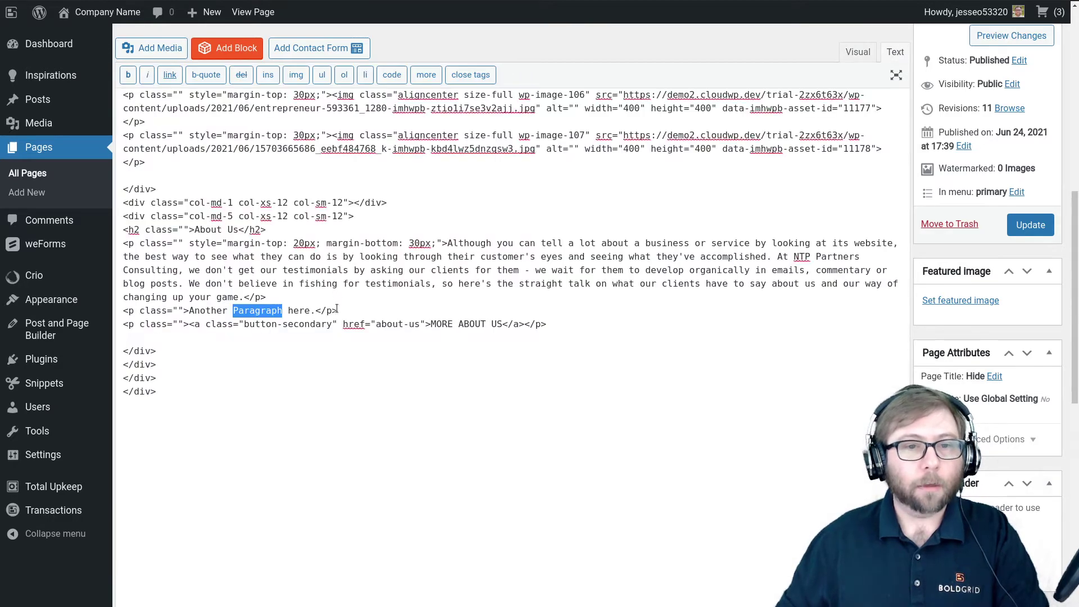
left_click_drag(337, 310, 316, 308)
left_click_drag(190, 310, 122, 308)
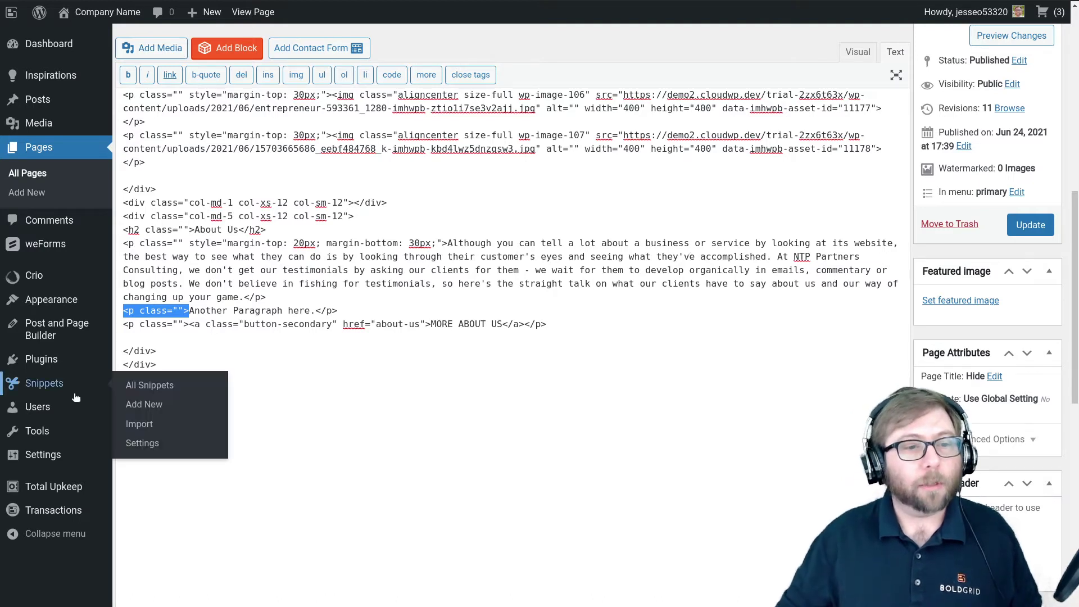
- Search Add Plugins for 'code snippets' and confirm the Code Snippets plugin is active
mouse_move(57, 360)
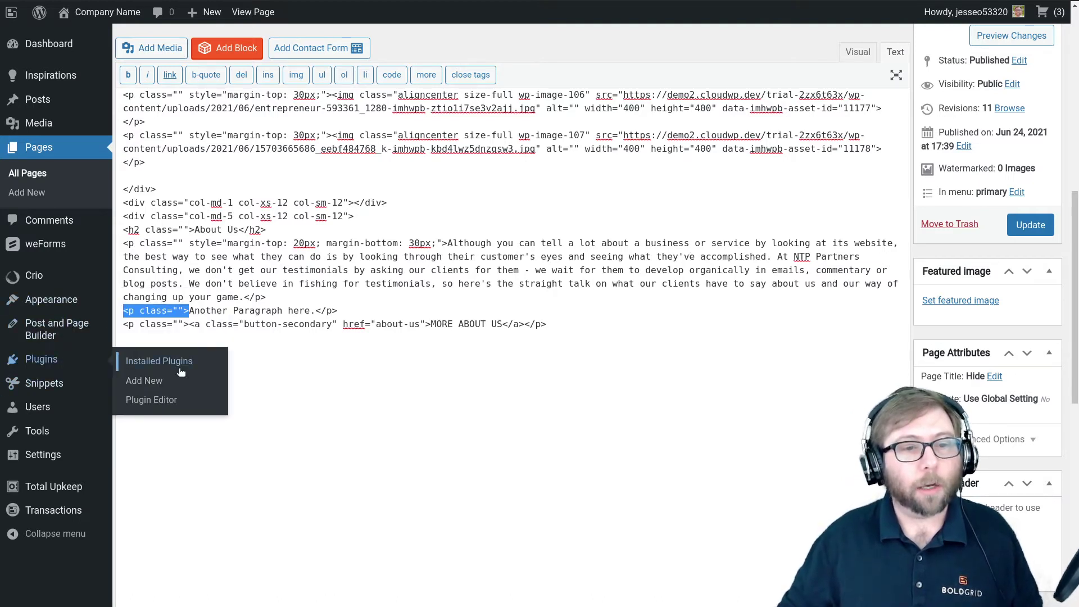
right_click(145, 382)
left_click(193, 391)
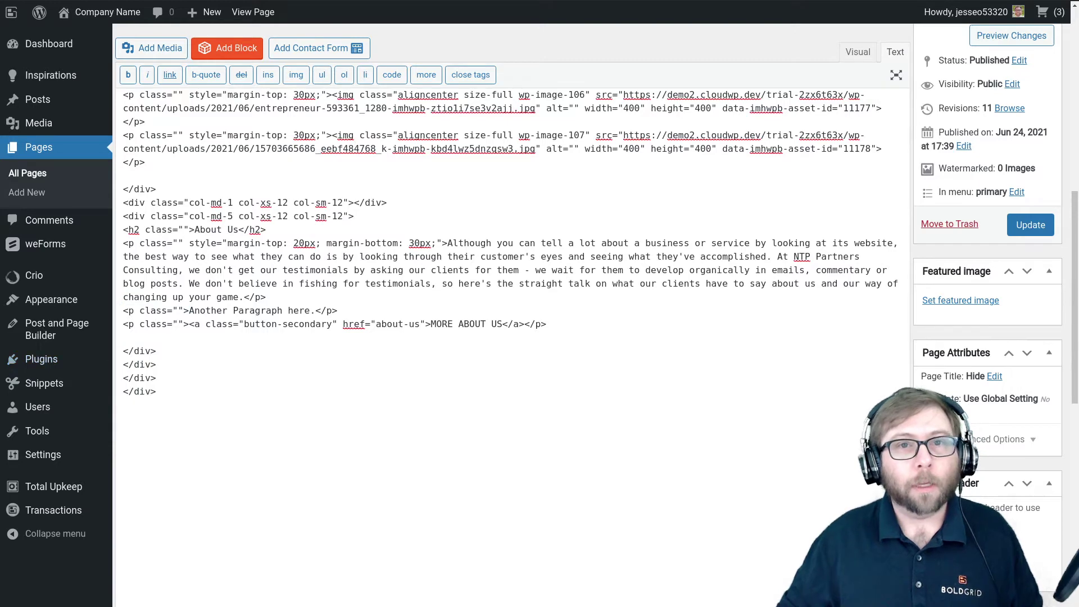
key("ctrl+Tab")
left_click(927, 150)
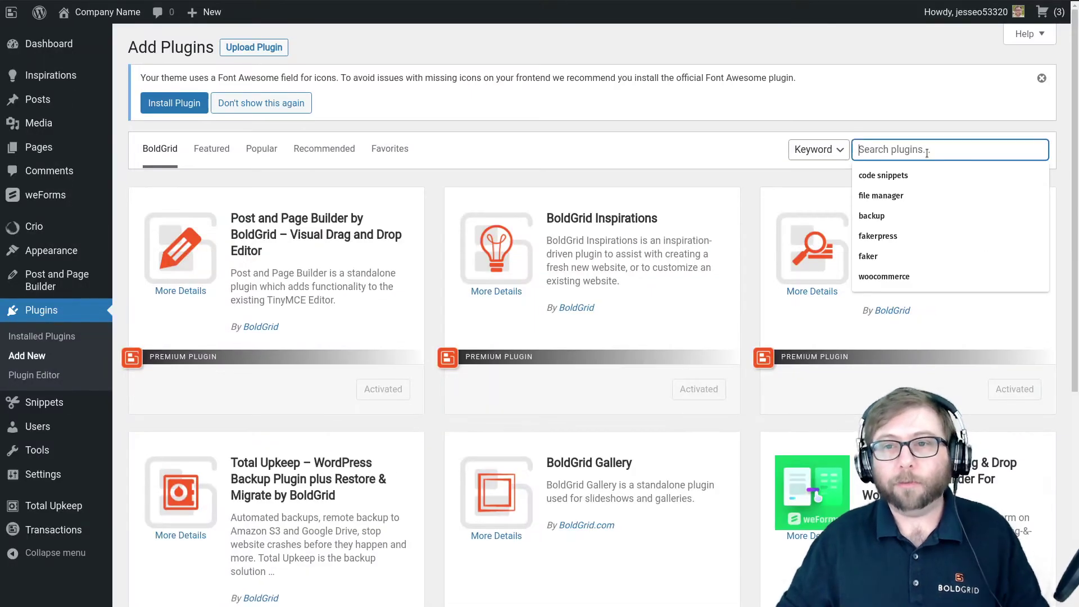
left_click(915, 175)
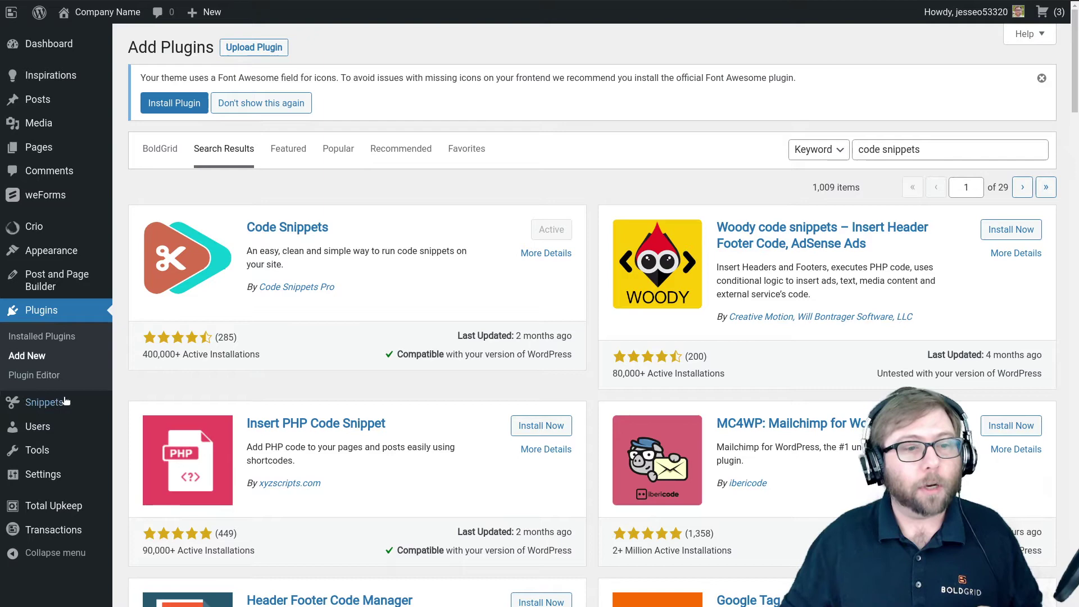
mouse_move(81, 403)
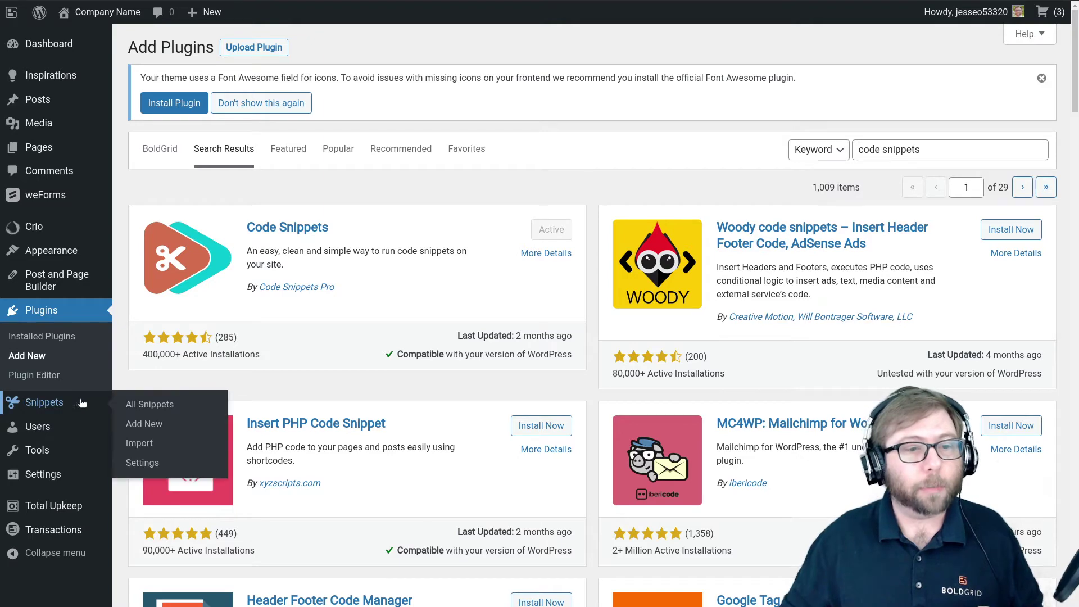
left_click(152, 428)
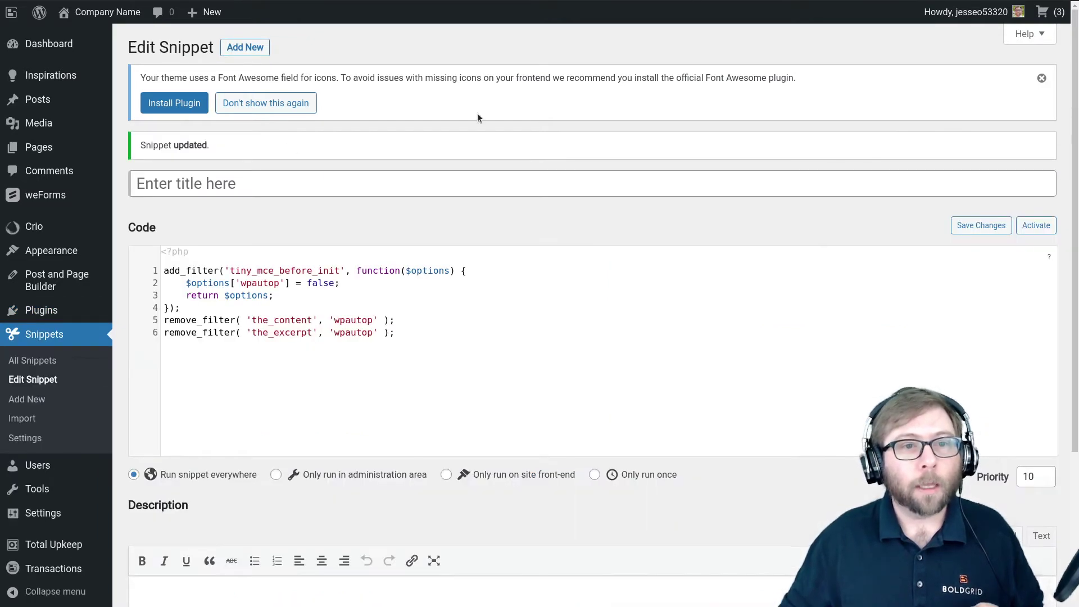
left_click(286, 181)
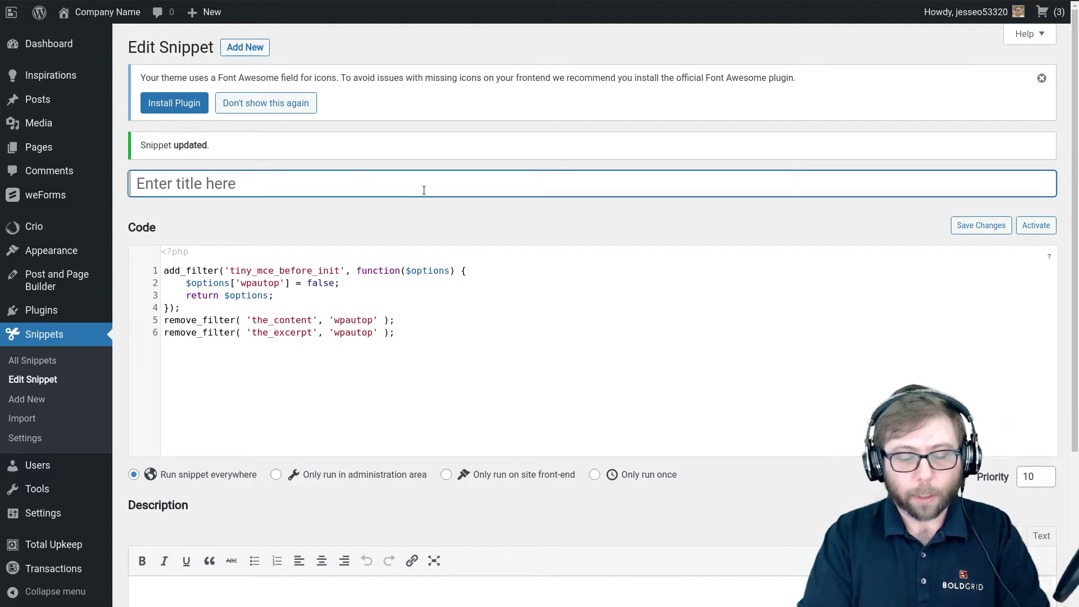
type("Disable ")
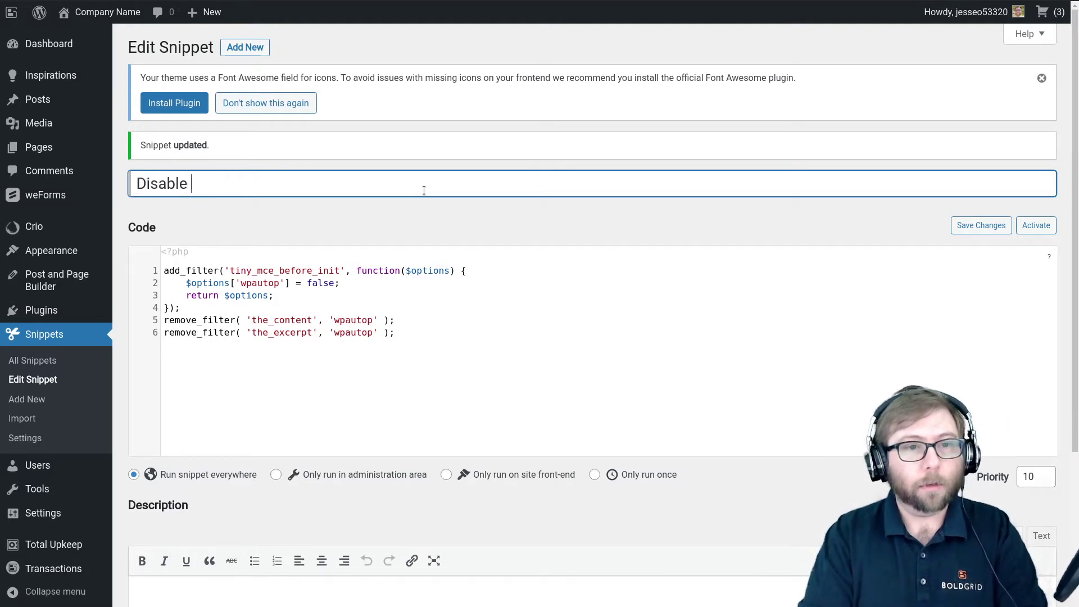
type("wpautop")
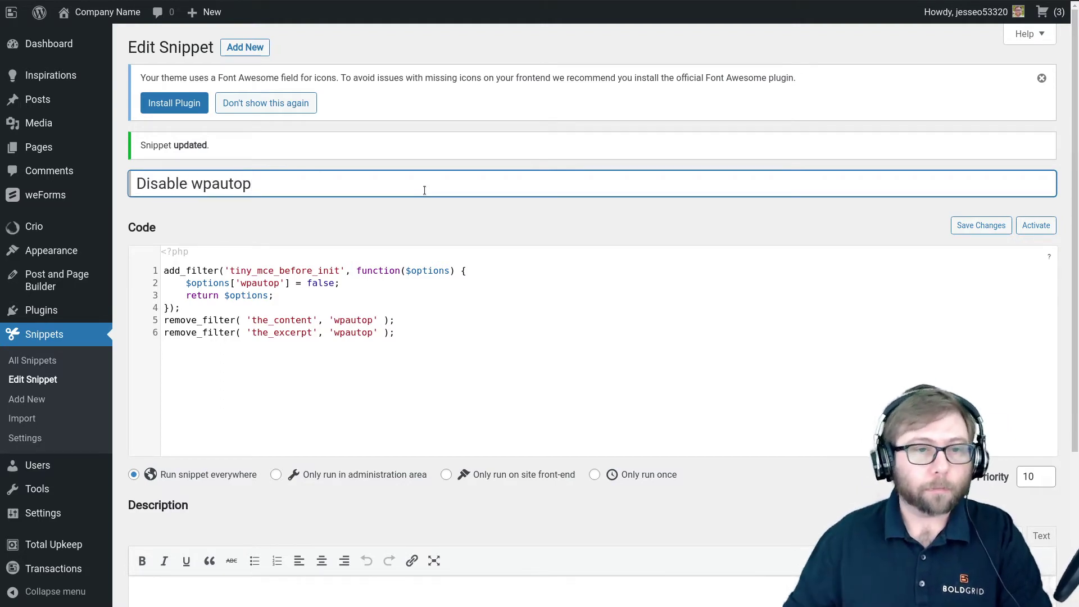
left_click(393, 296)
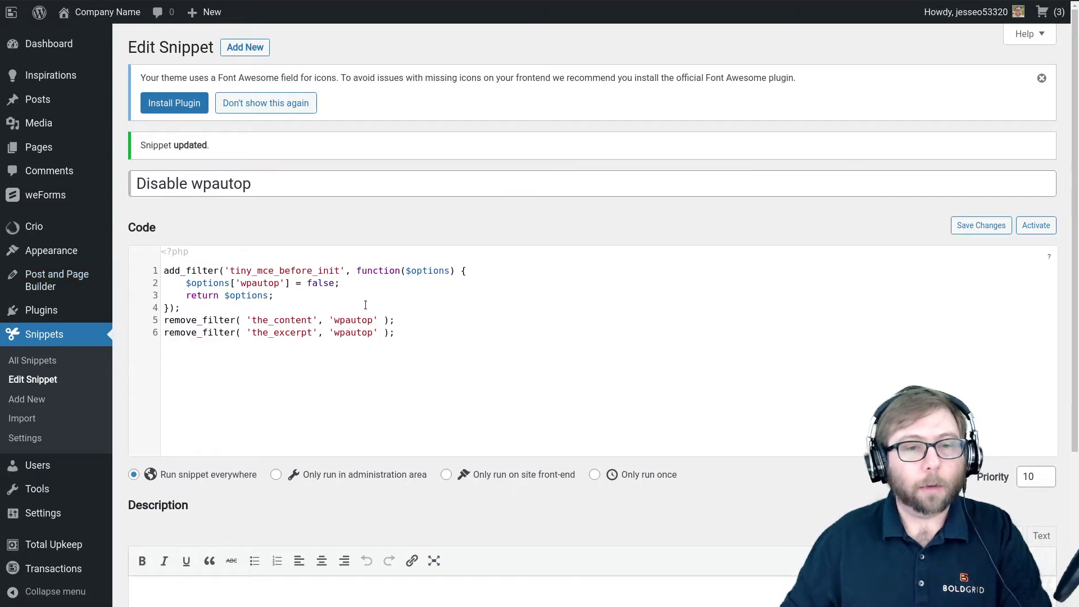
scroll(365, 304, "down", 2)
key("ctrl+plus")
key("ctrl+plus")
key("ctrl+plus")
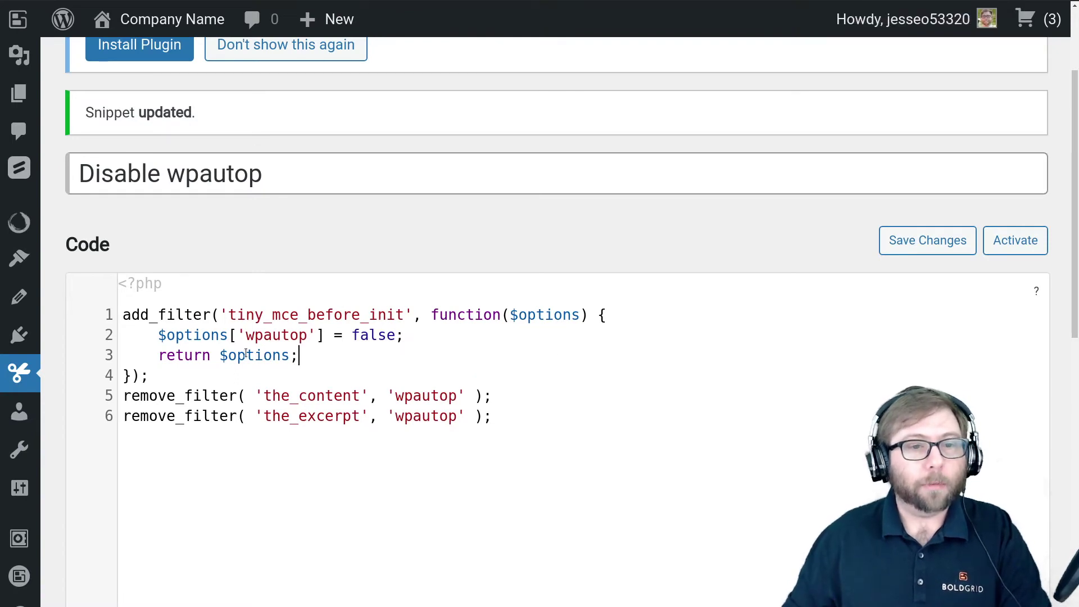
left_click_drag(494, 417, 123, 397)
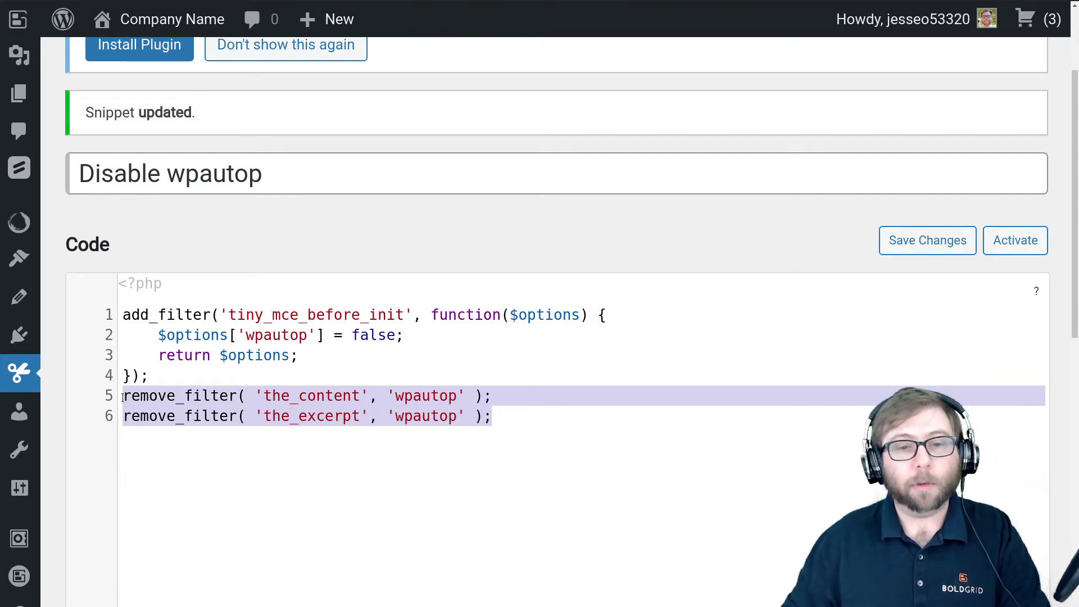
left_click(272, 396)
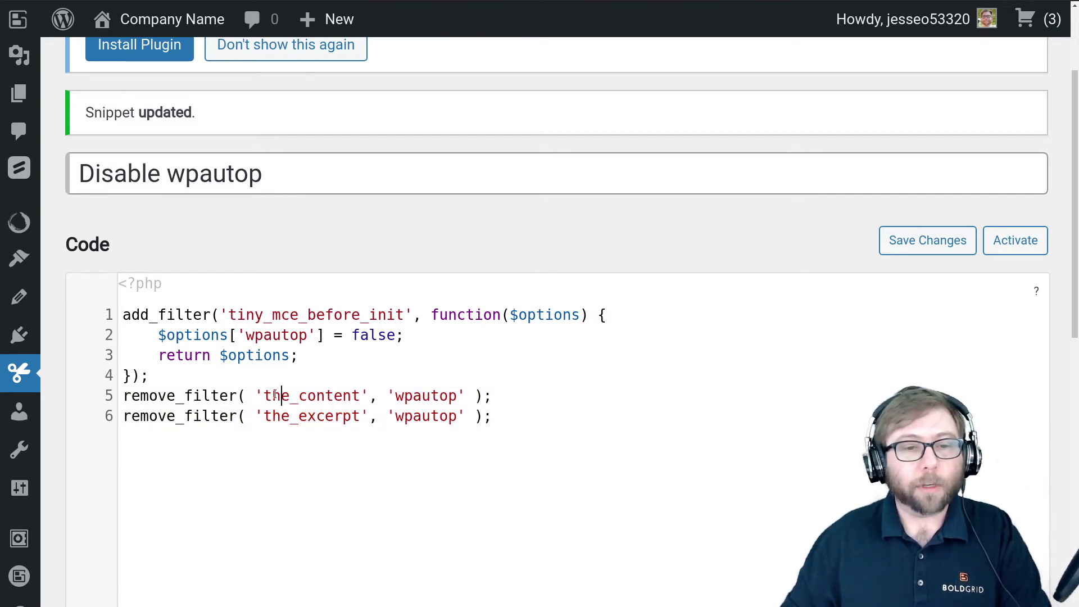
left_click_drag(272, 396, 263, 416)
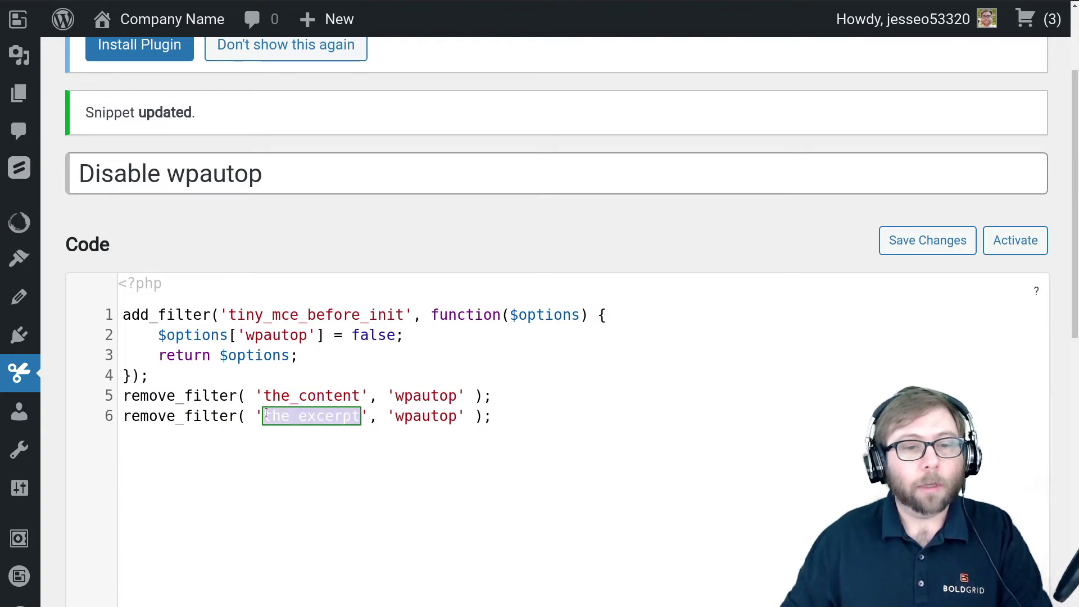
left_click(282, 416)
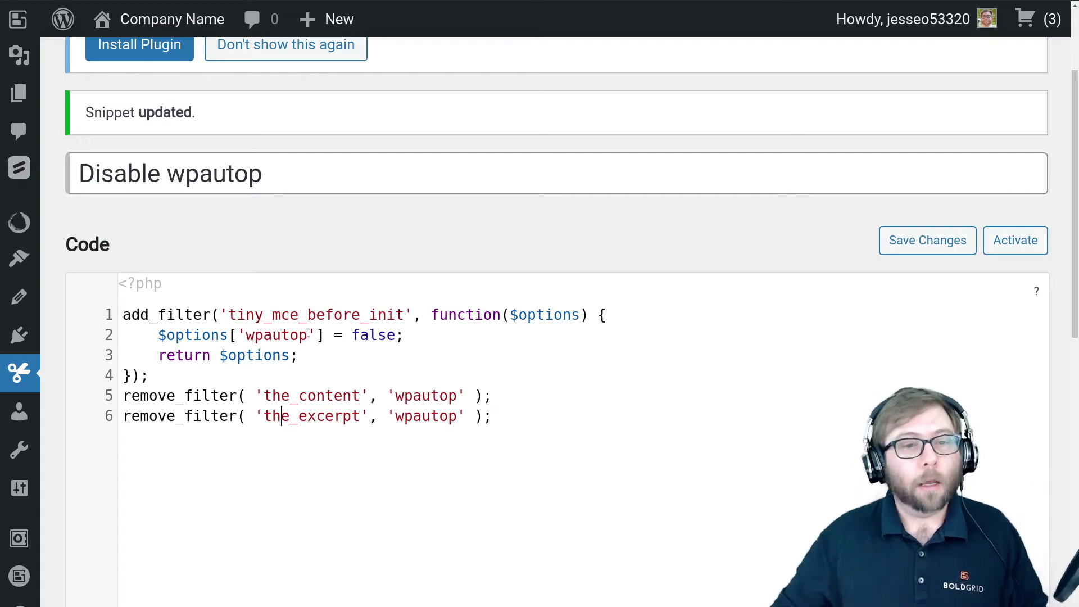
left_click_drag(149, 376, 107, 315)
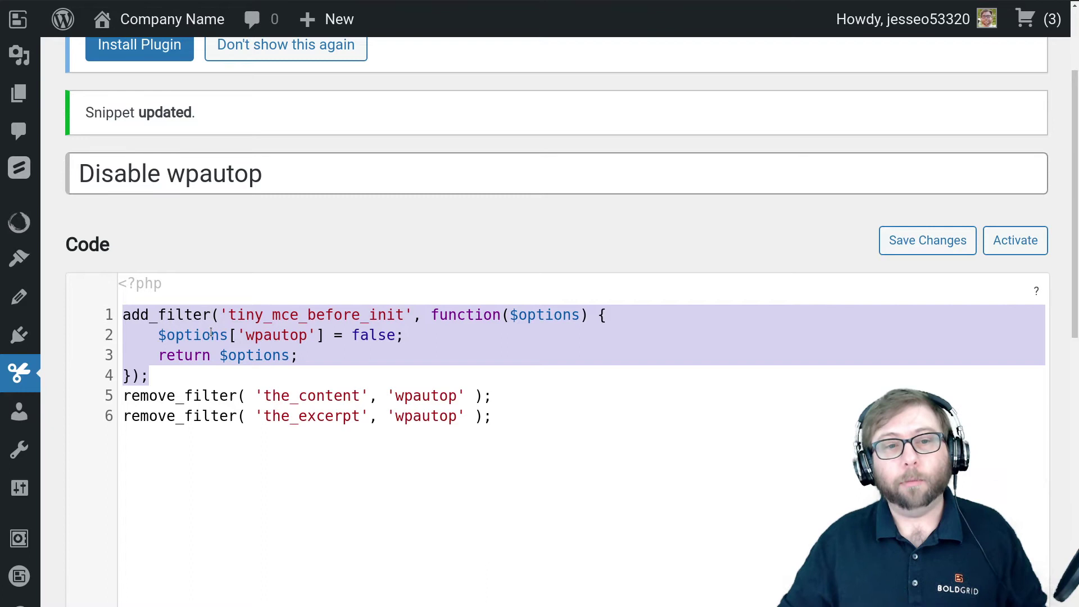
left_click(234, 312)
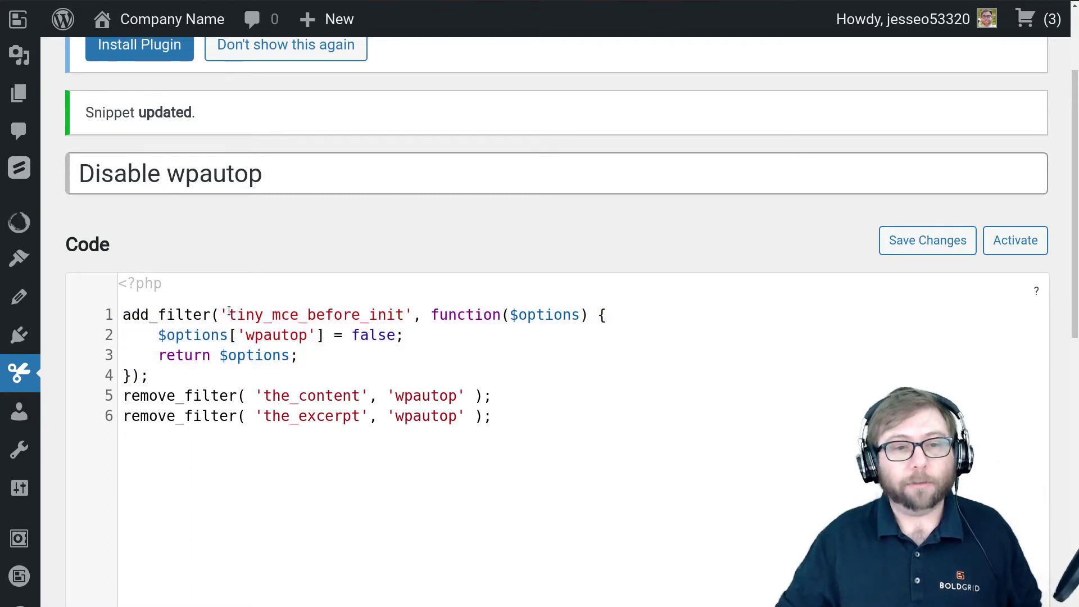
left_click_drag(228, 315, 405, 315)
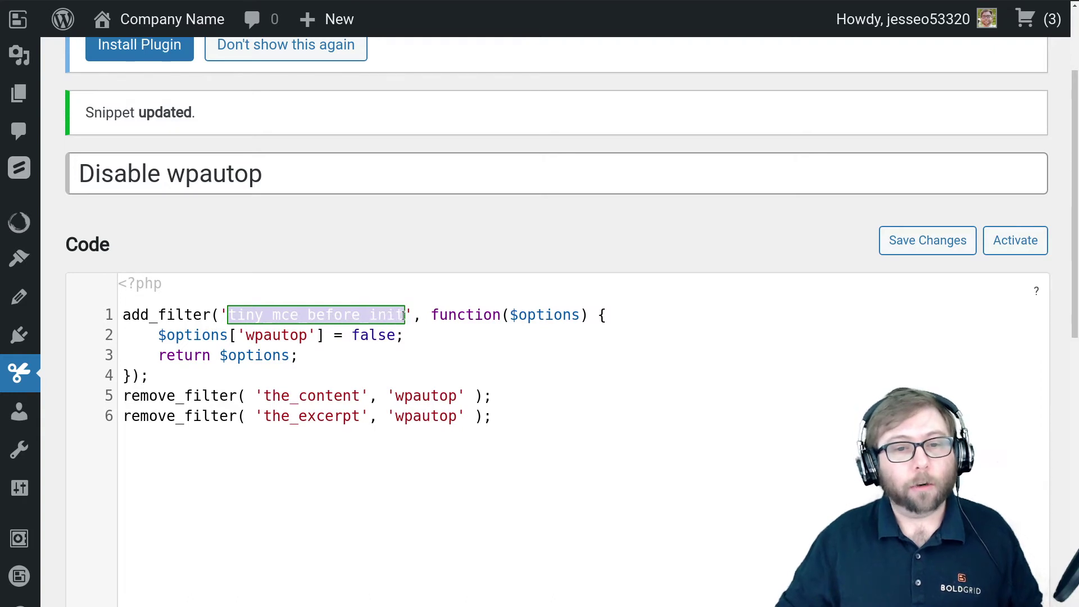
left_click(432, 314)
left_click(547, 315)
double_click(526, 314)
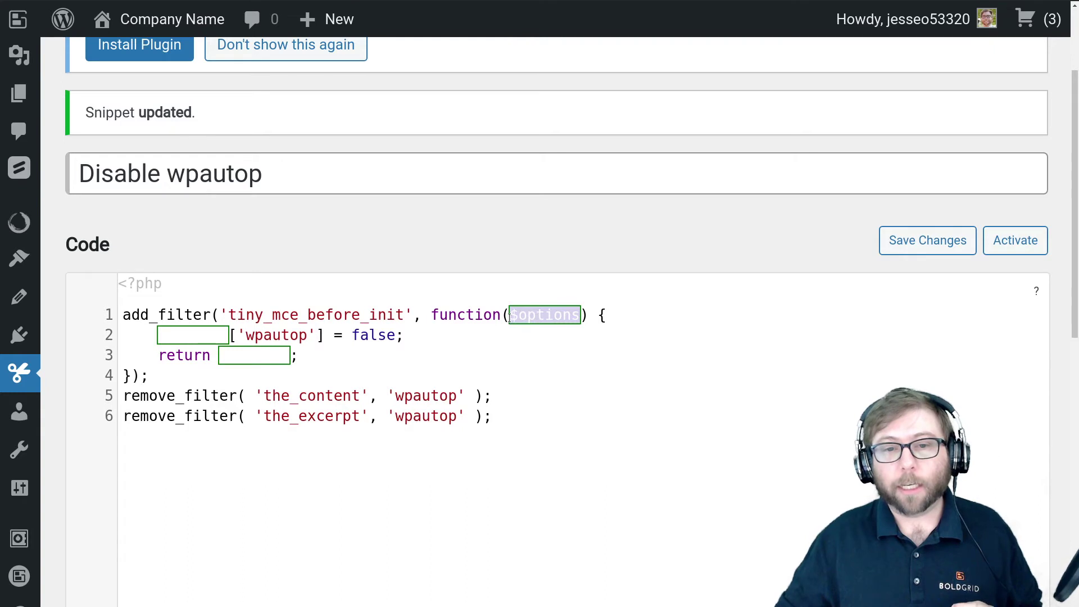
left_click(510, 316)
left_click_drag(510, 316, 576, 314)
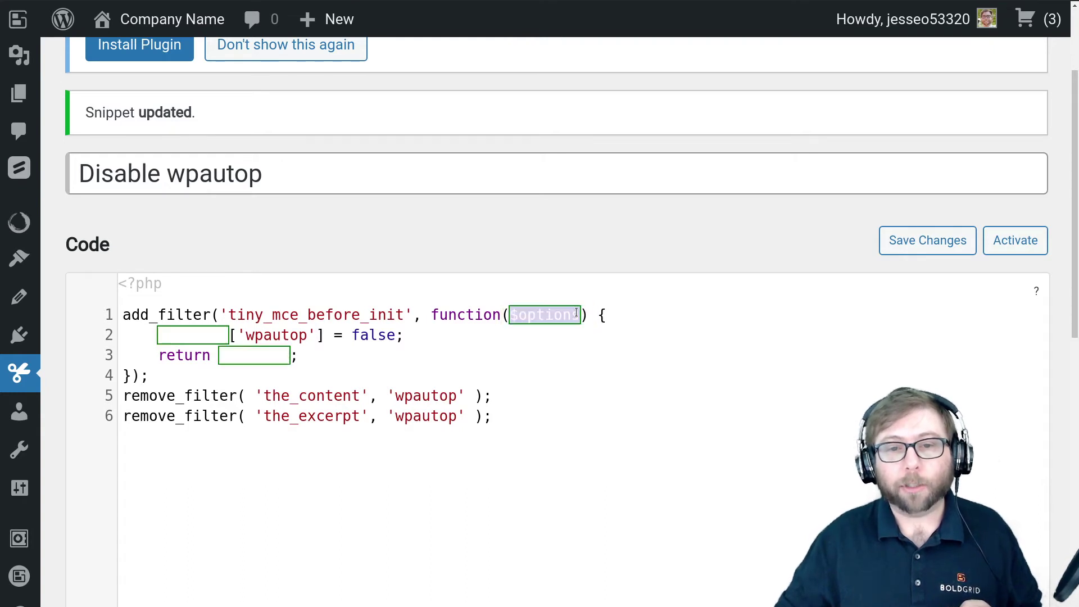
left_click(254, 336)
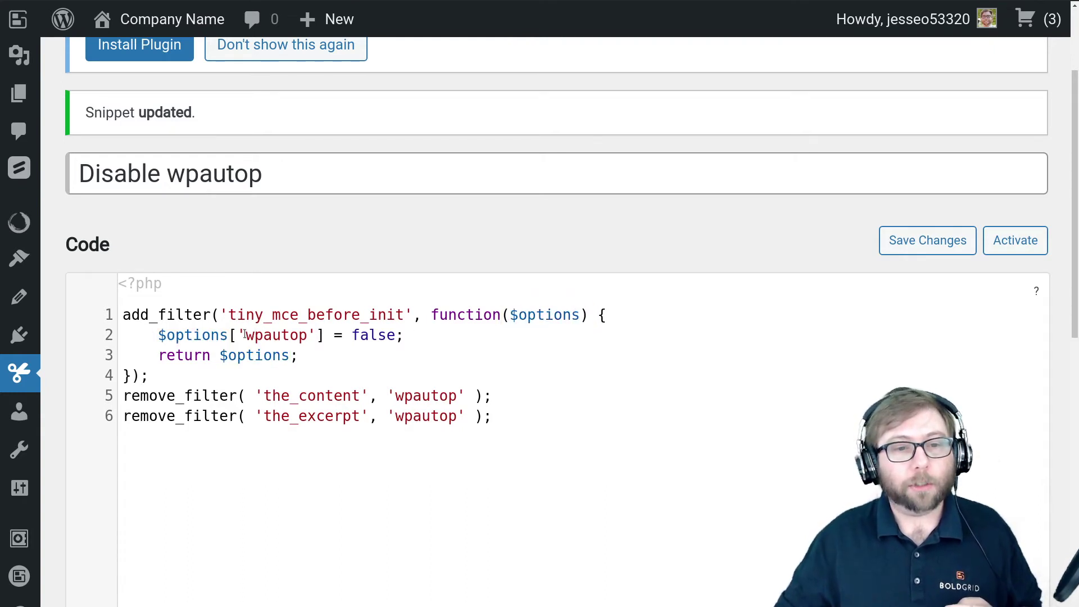
left_click_drag(245, 335, 308, 335)
double_click(365, 336)
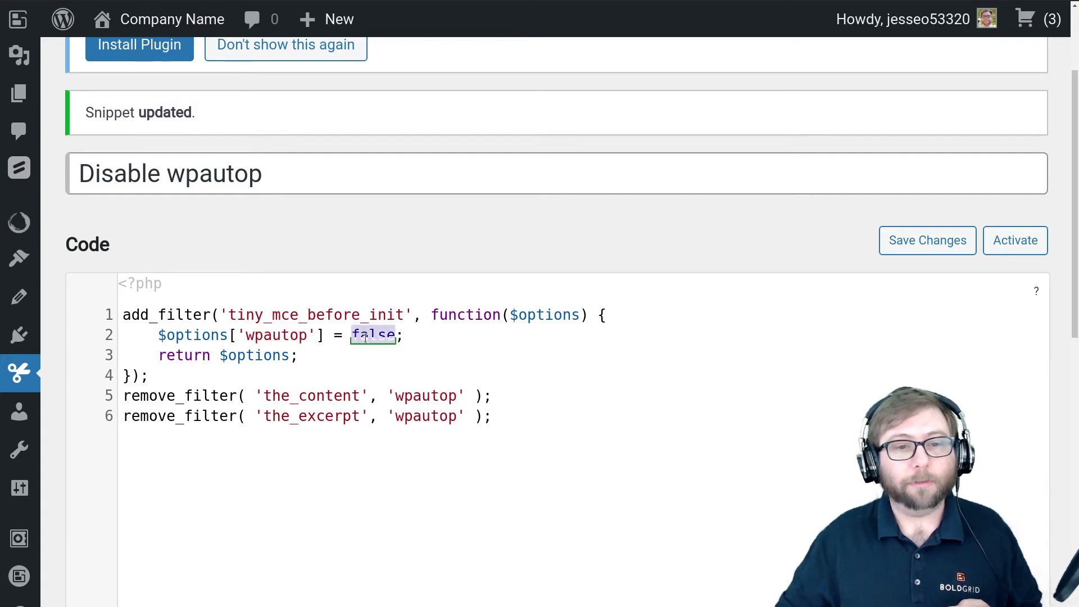
double_click(245, 354)
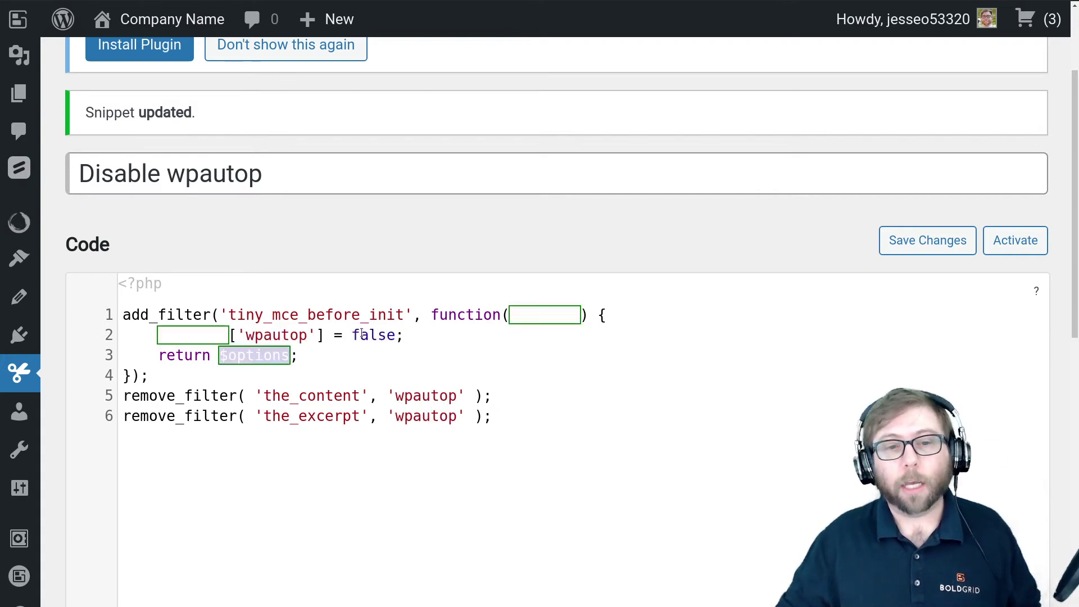
- Activate the Disable wpautop snippet, then reload the editor without saving and return to About Us
left_click(1012, 242)
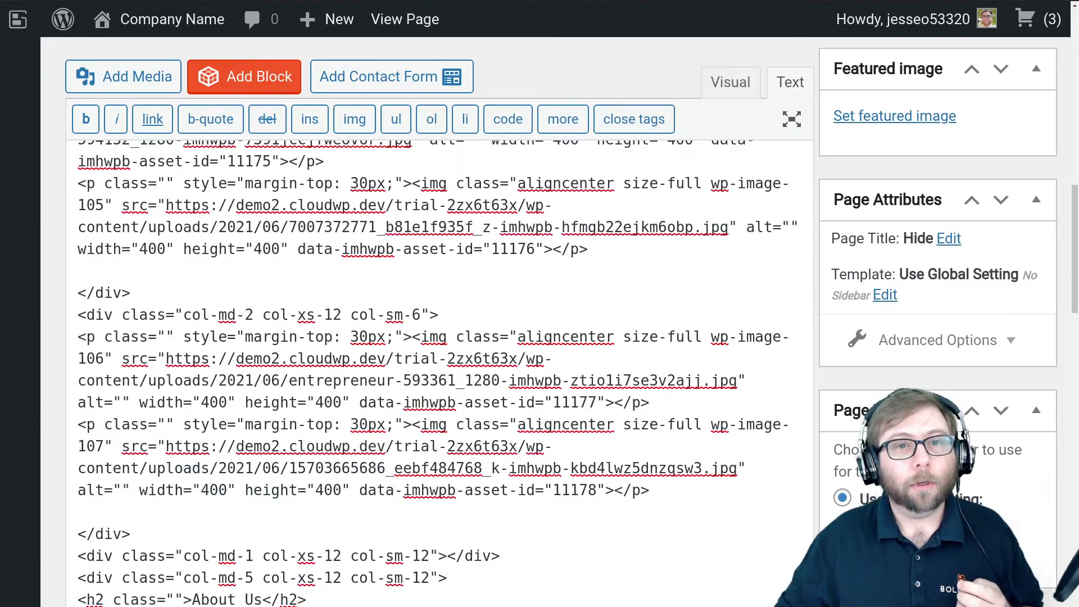
key("ctrl+minus")
key("ctrl+minus")
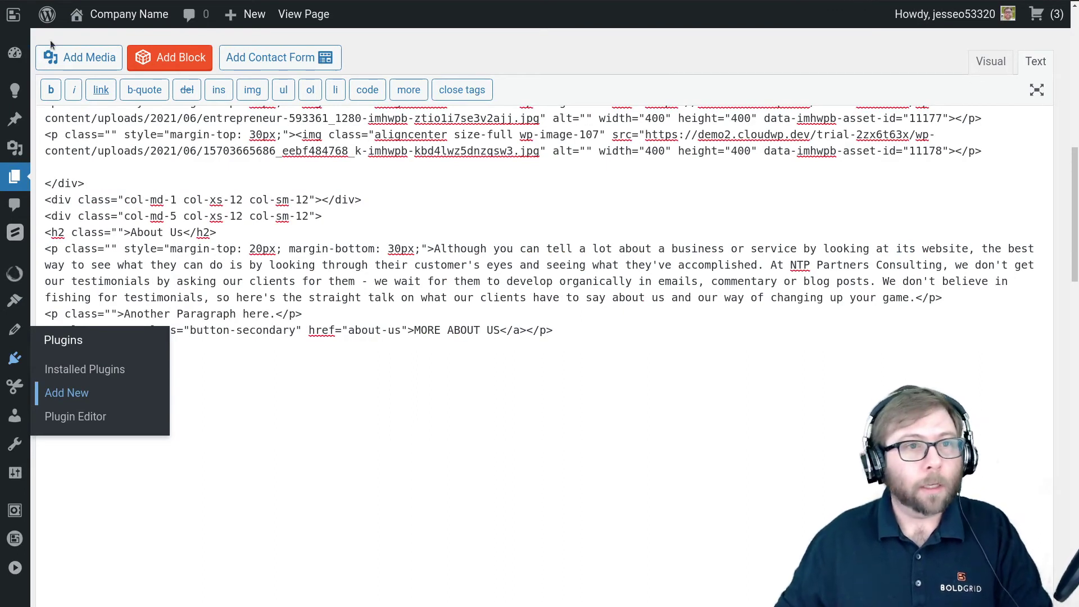
key("F5")
left_click(621, 58)
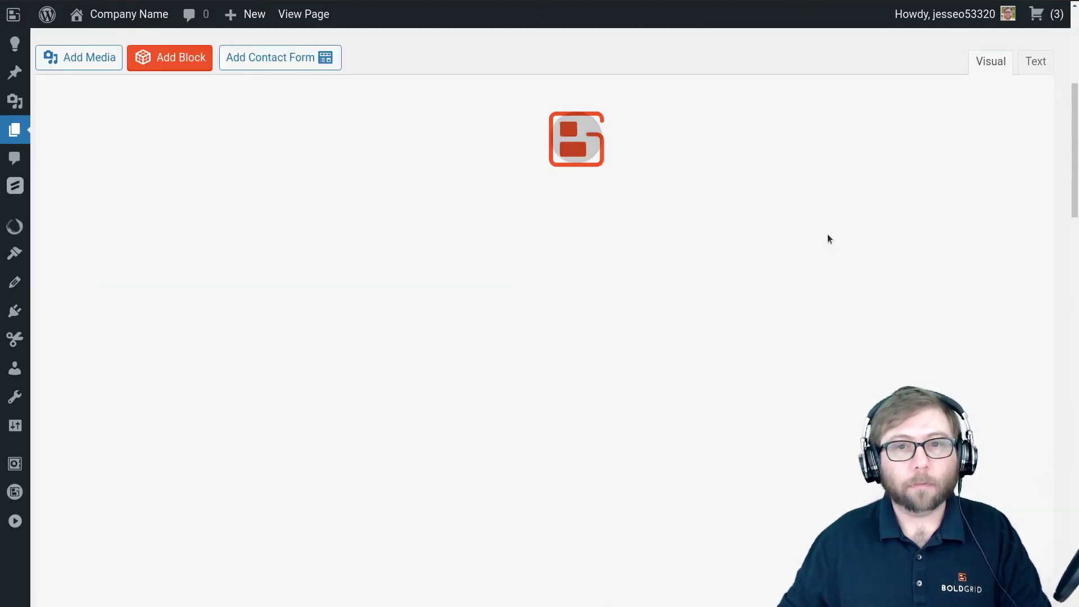
scroll(827, 234, "down", 10)
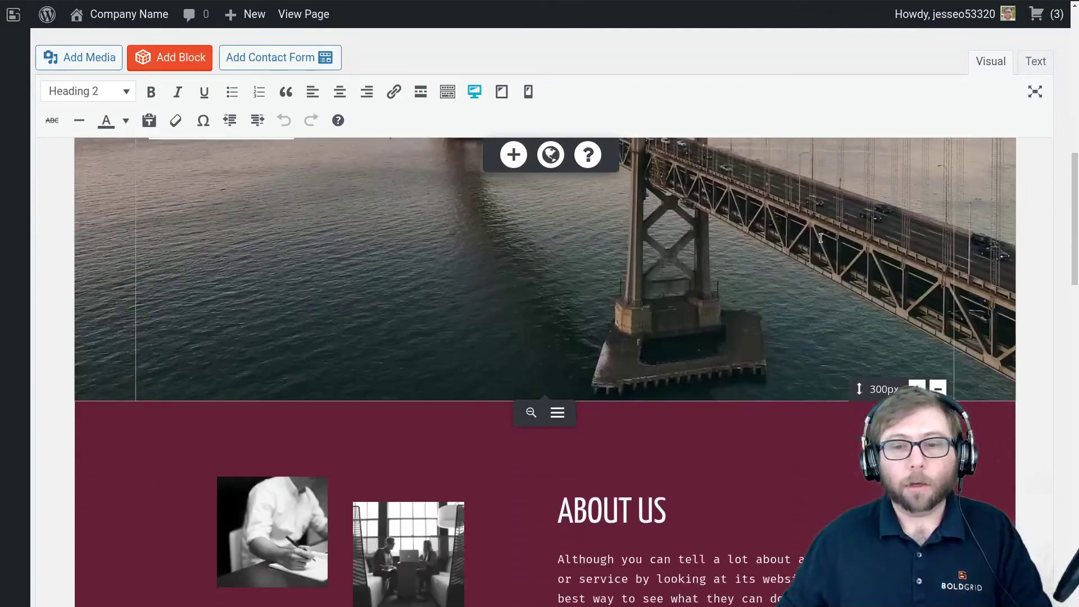
scroll(821, 238, "down", 2)
scroll(821, 237, "up", 1)
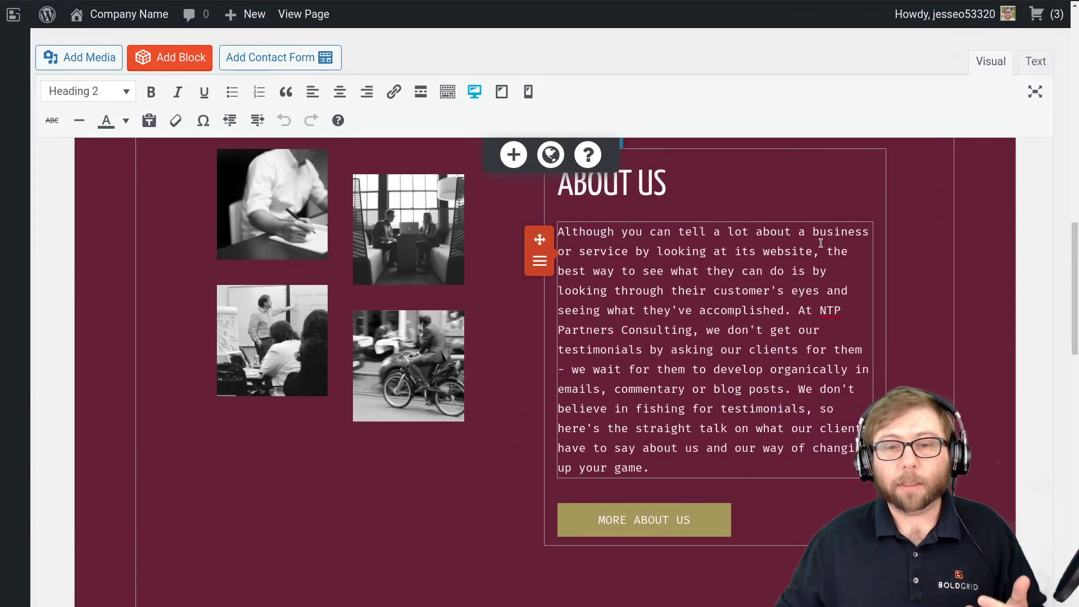
- In the HTML view, type 'Another Paragraph Here.' right after the About Us paragraph's closing tag
left_click(1036, 62)
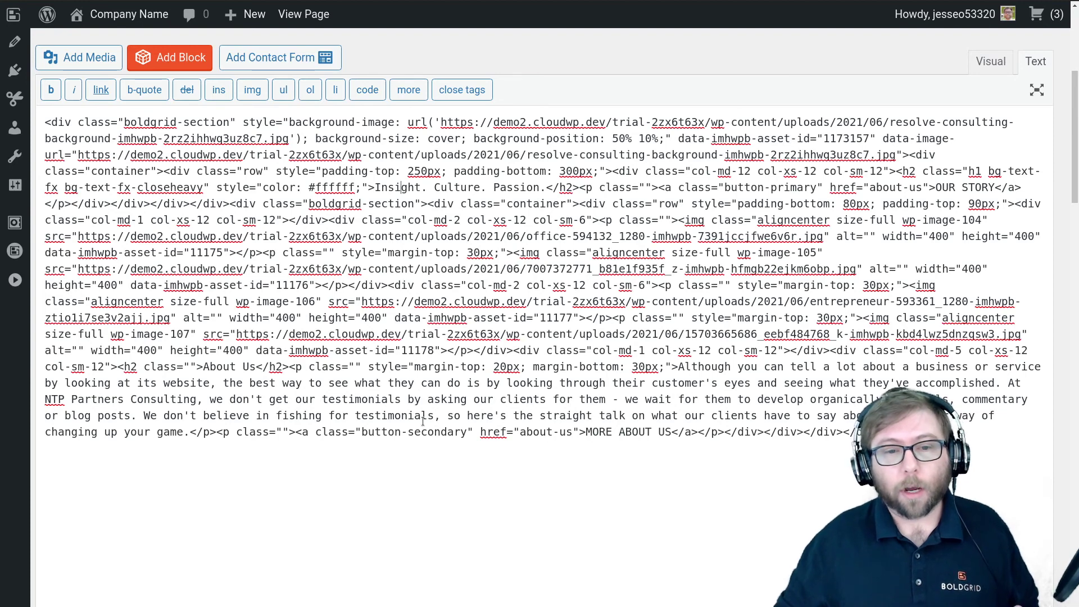
key("ctrl+a")
left_click(216, 432)
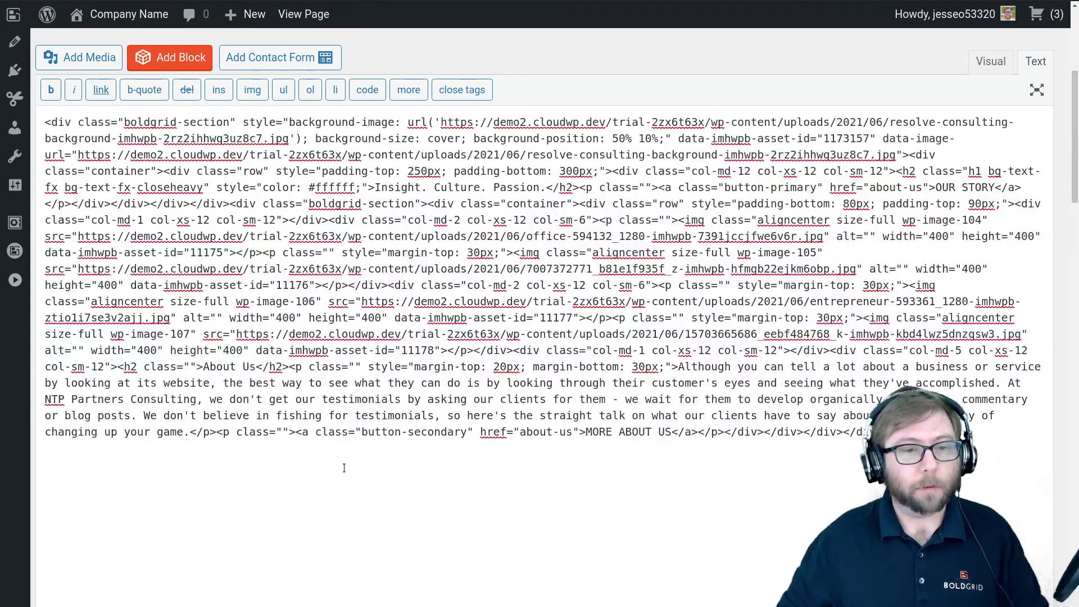
type("Another ")
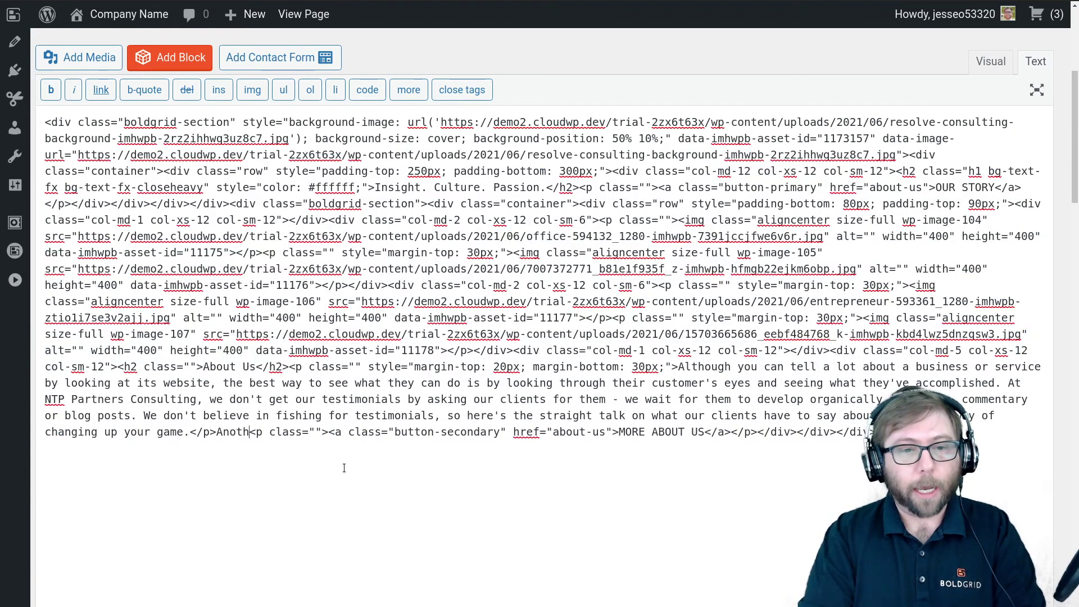
type("Paragraph")
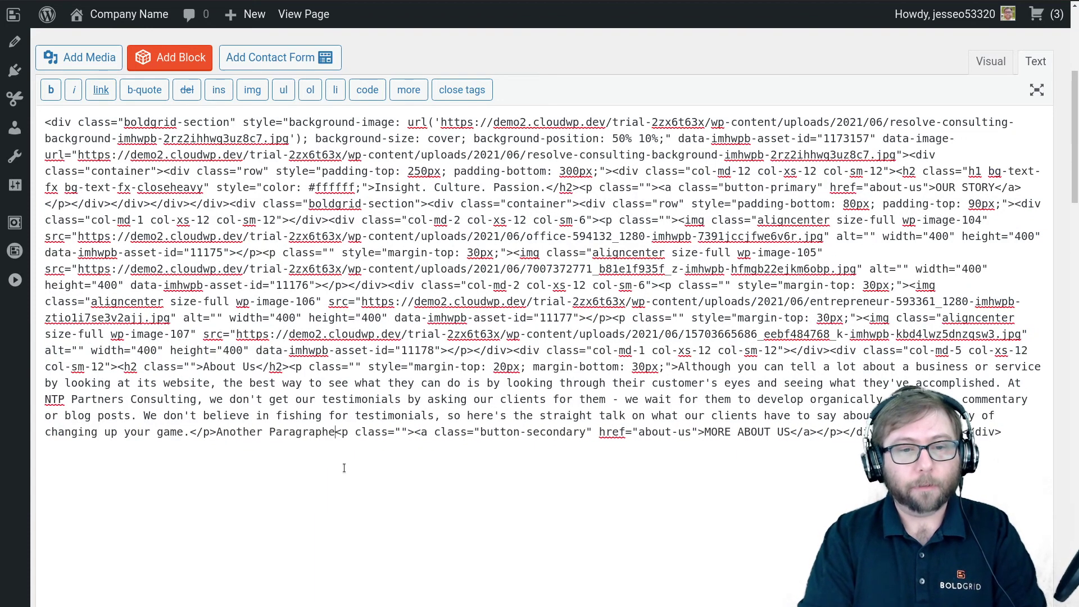
type(" Here.")
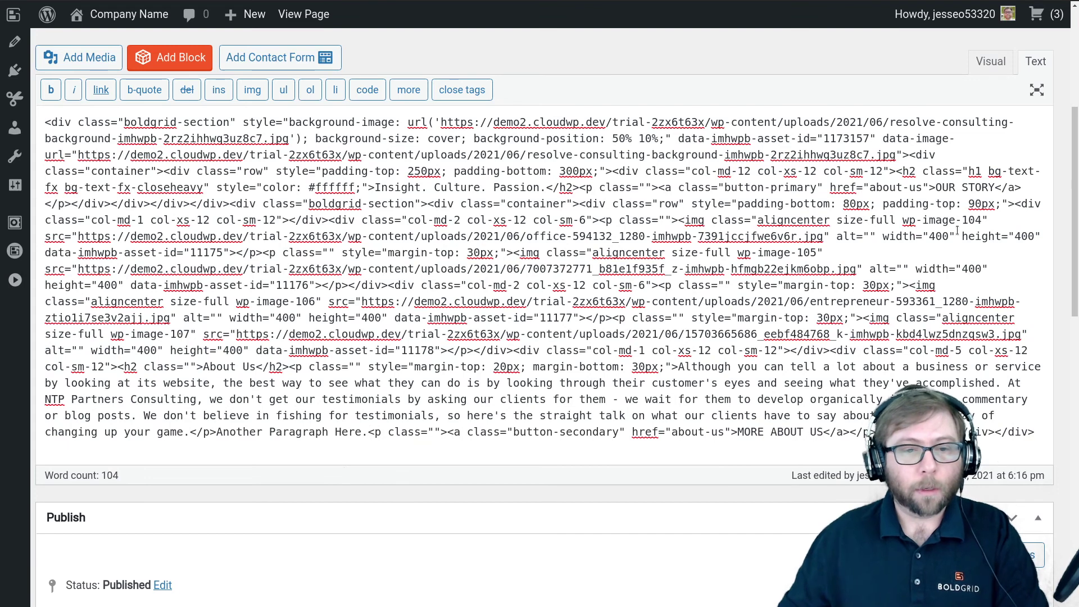
- Round-trip through the Visual view and highlight 'Another Paragraph Here.', still bare text without p tags
left_click(990, 62)
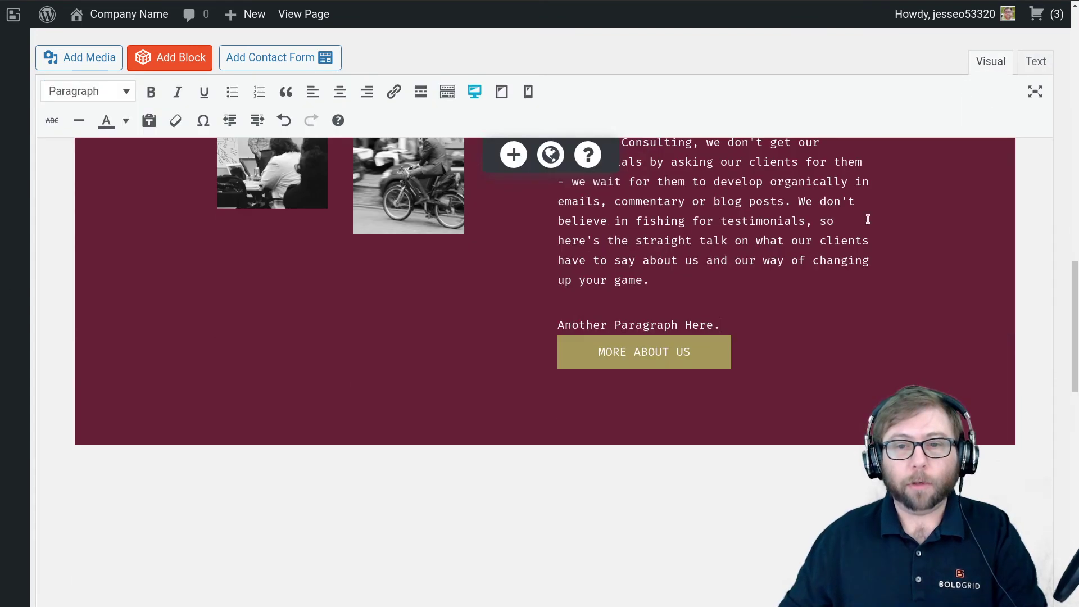
triple_click(646, 325)
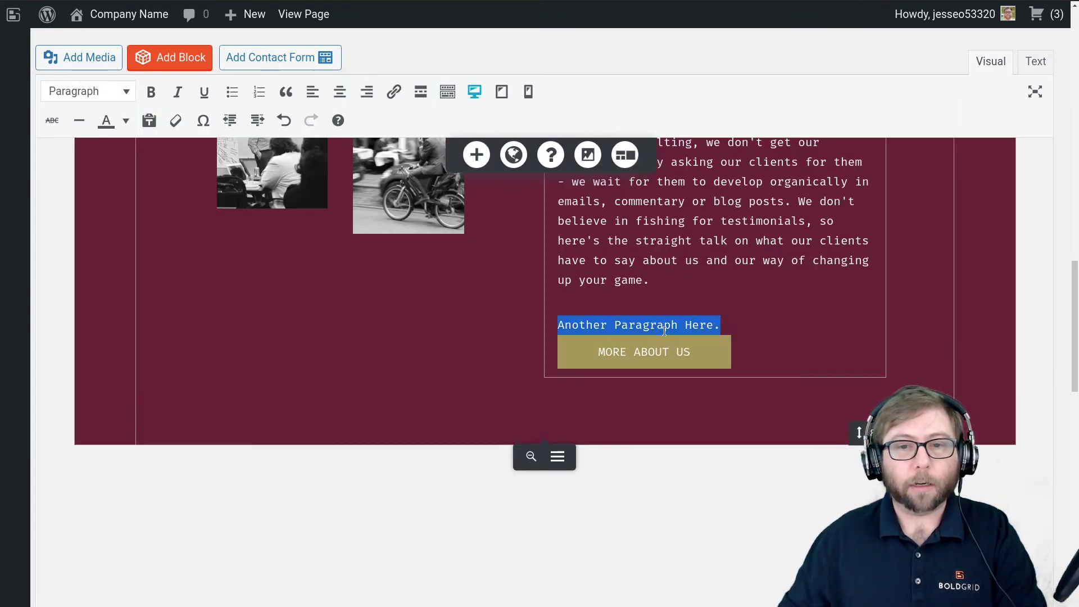
left_click(630, 281)
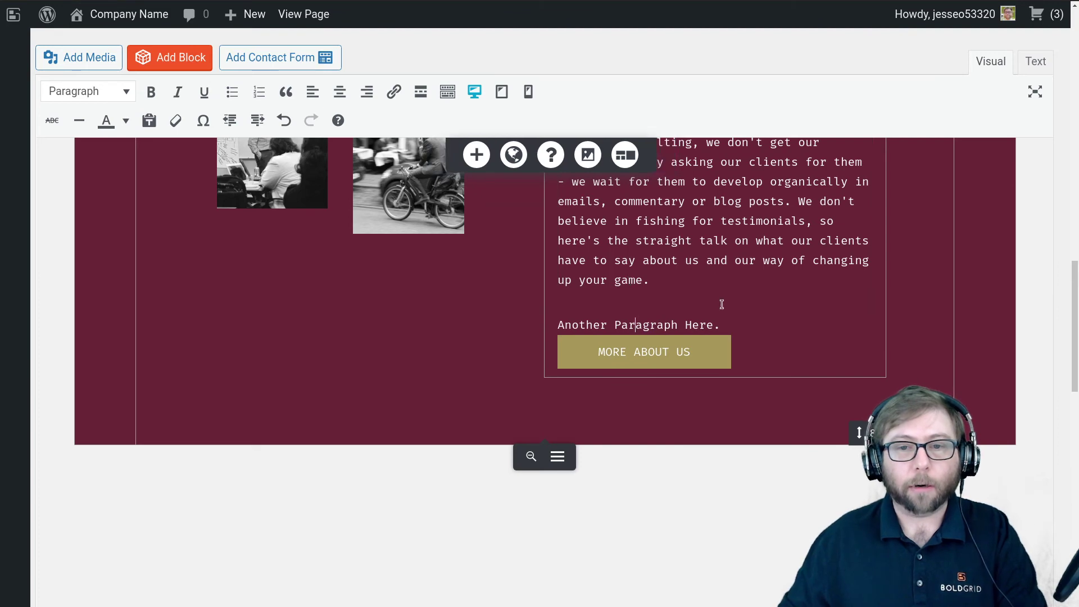
left_click(1035, 61)
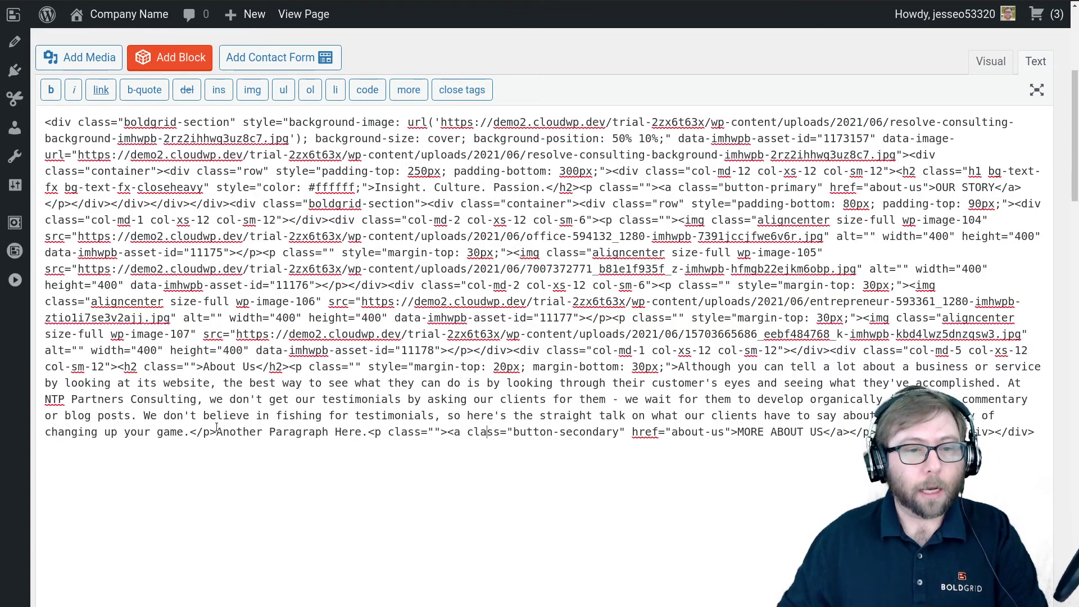
left_click_drag(217, 430, 369, 433)
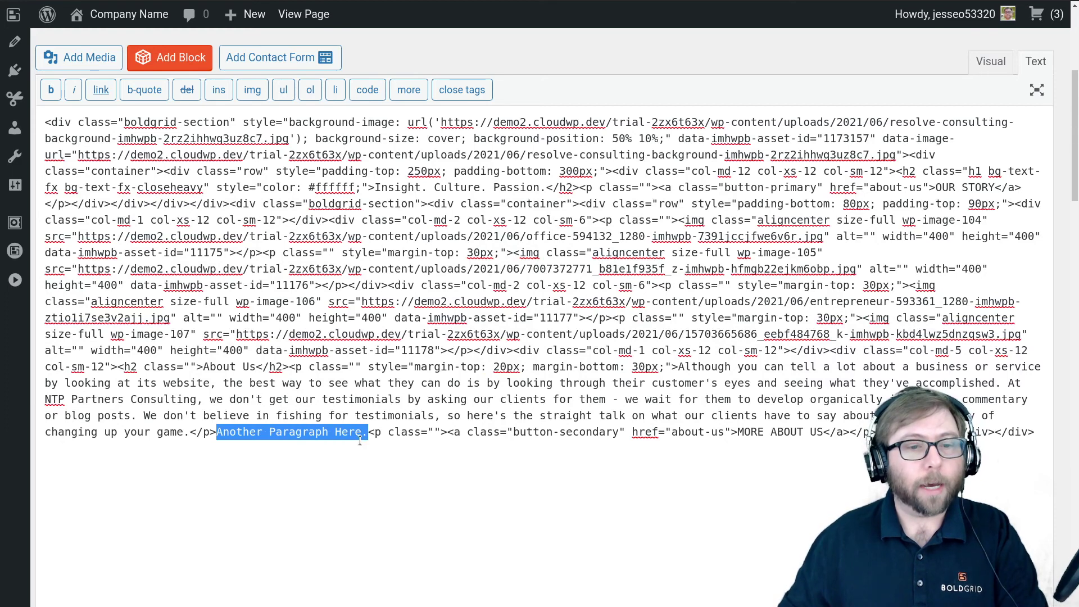